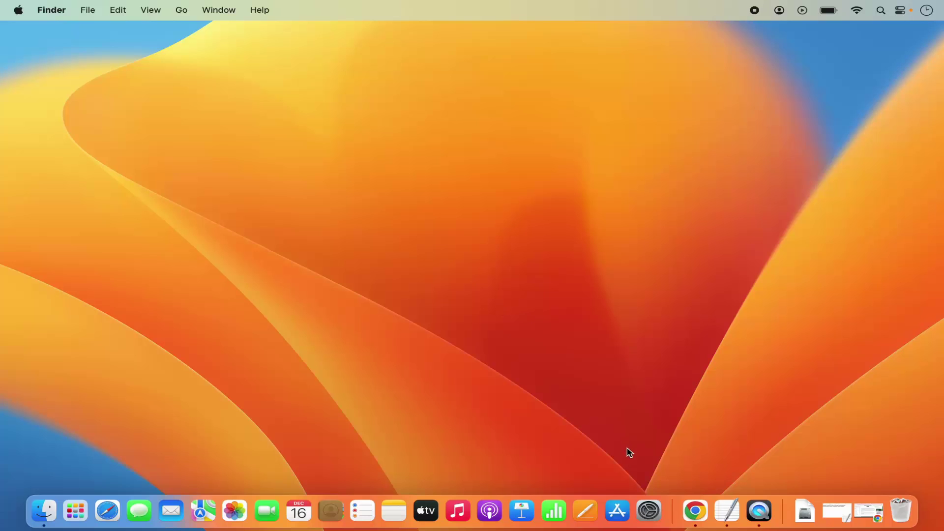
Step: Check that Privacy & Security offers only App Store and identified developers, then minimise System Settings
left_click(644, 510)
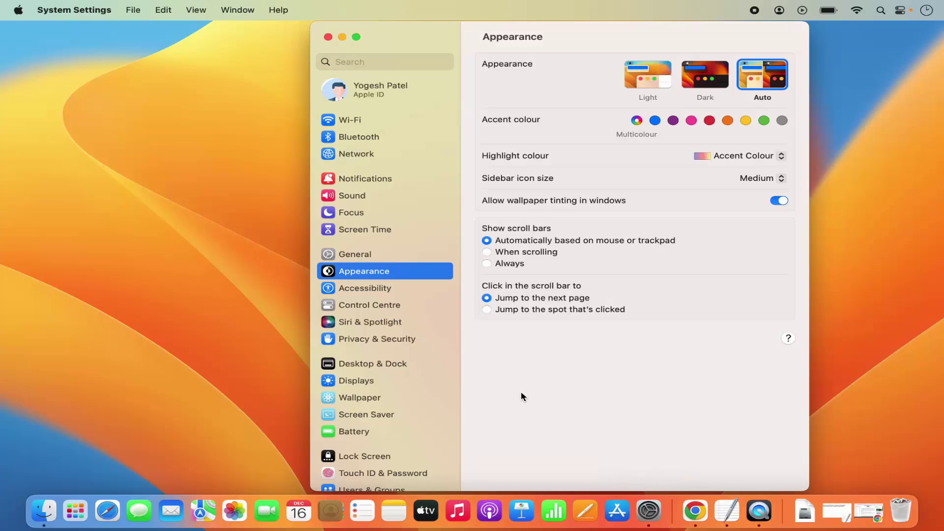
left_click(388, 343)
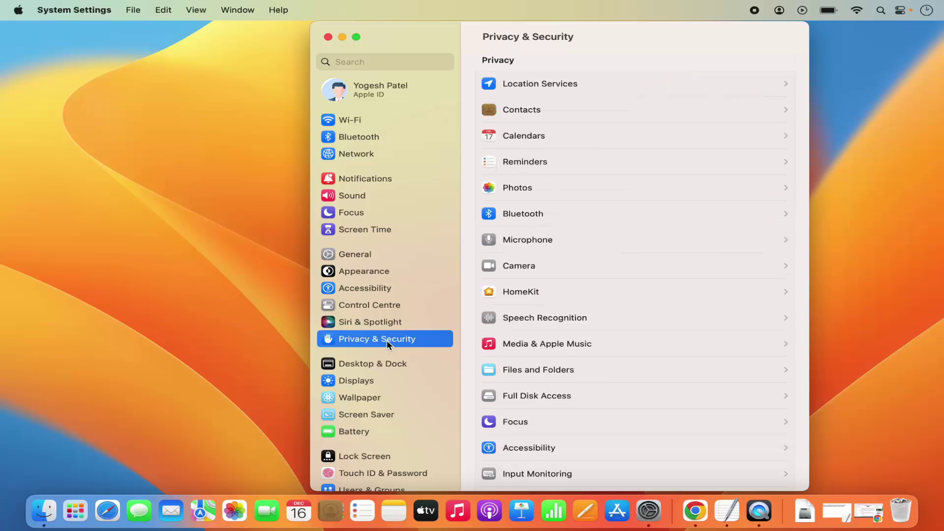
scroll(549, 350, "down", 5)
scroll(548, 350, "down", 10)
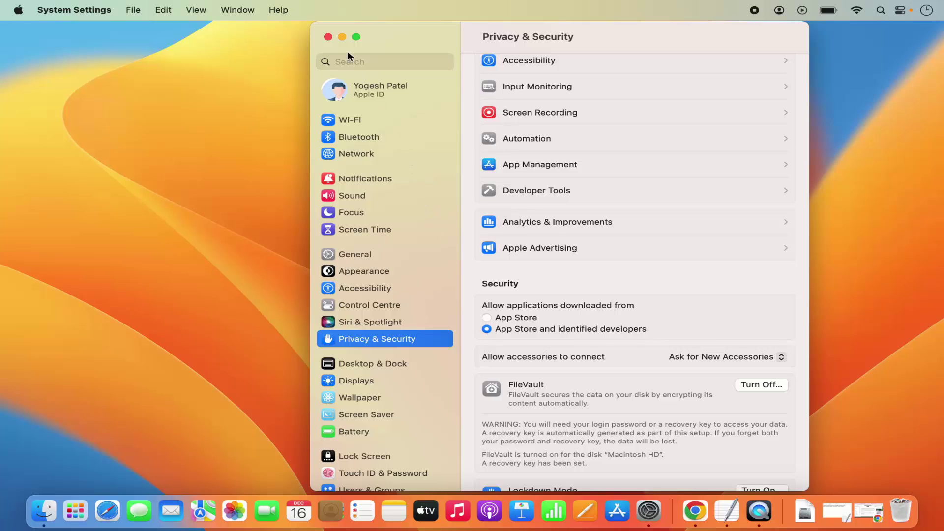
left_click(343, 36)
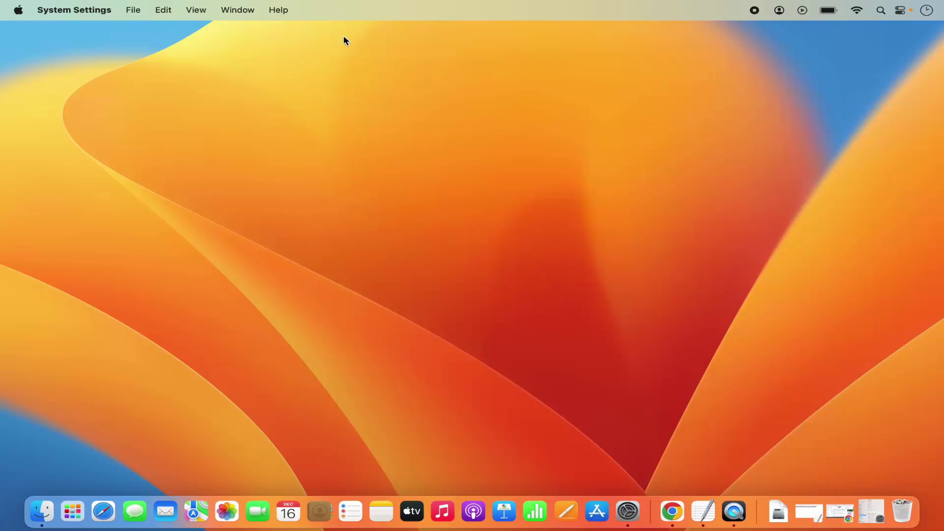
Step: Launch Terminal by searching 'termi' in Spotlight
left_click(880, 14)
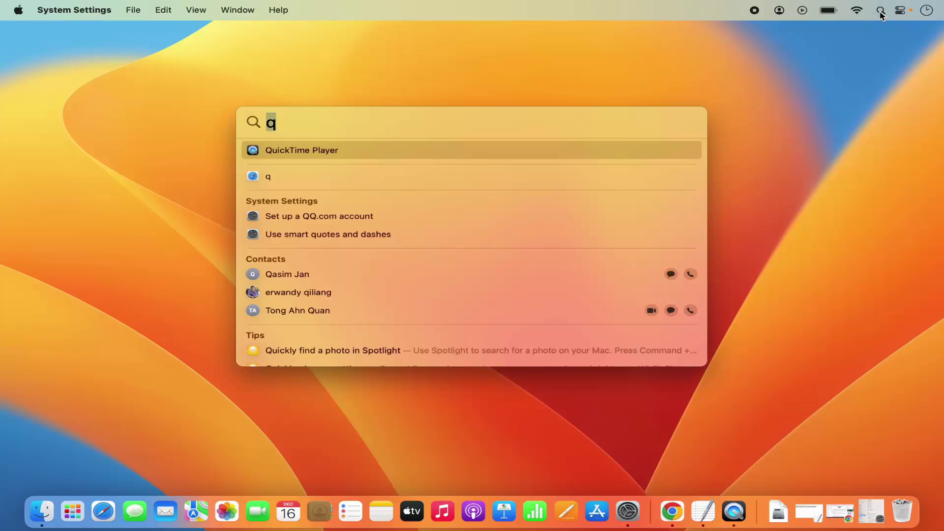
key("BackSpace")
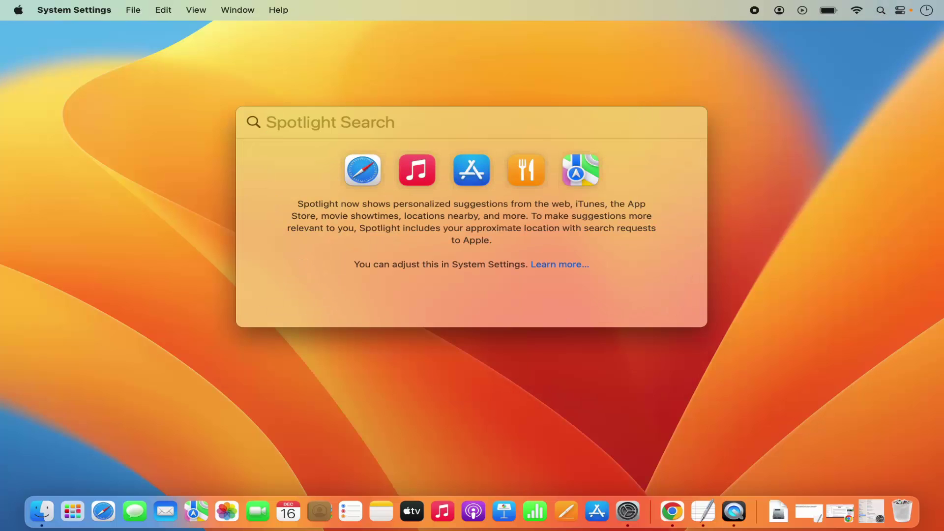
type("termi")
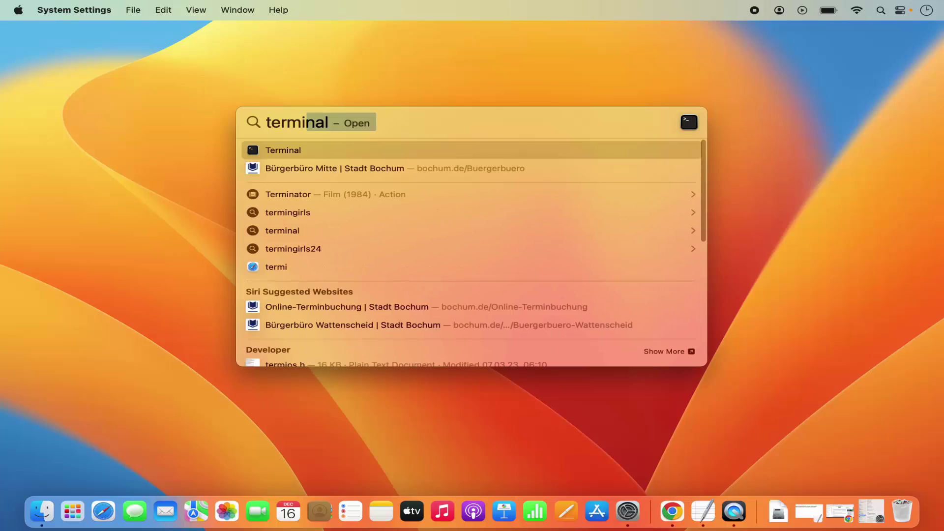
left_click(446, 146)
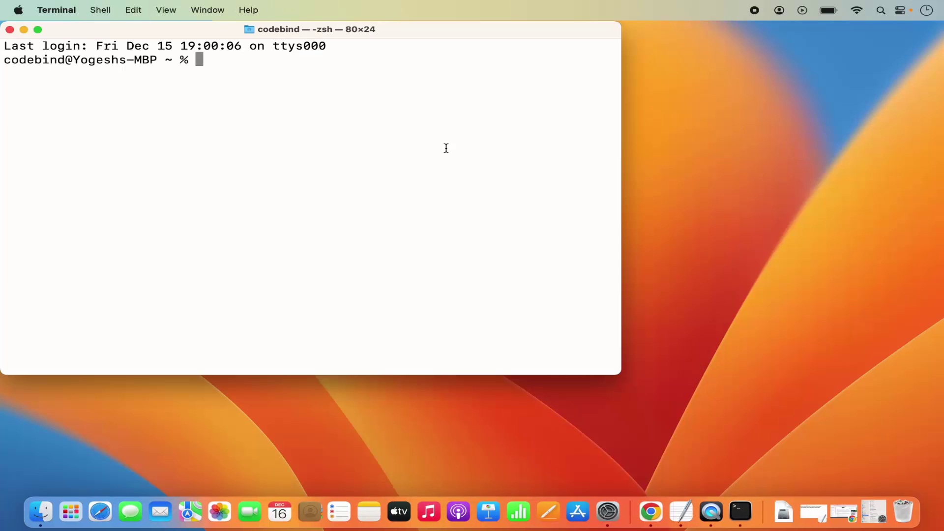
Step: Zoom the Terminal window to fill the screen and bring the TextEdit command note forward
double_click(422, 30)
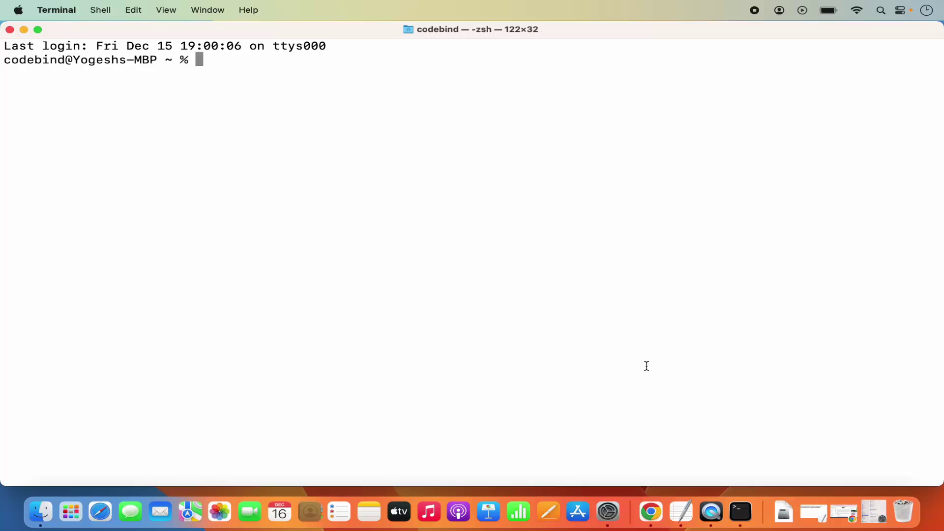
left_click(688, 513)
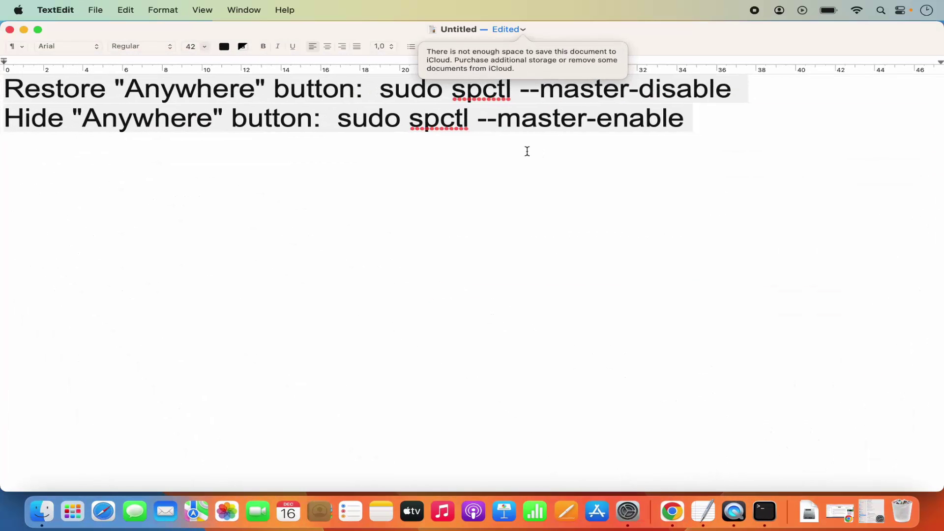
Step: Copy 'sudo spctl --master-disable' from line 1 of the TextEdit note and return to Terminal
left_click(81, 88)
double_click(166, 90)
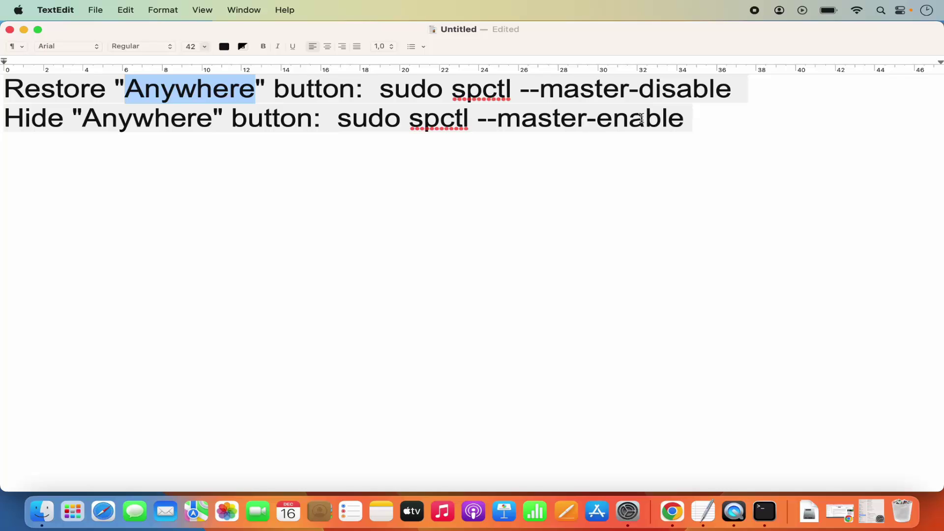
left_click_drag(380, 88, 732, 88)
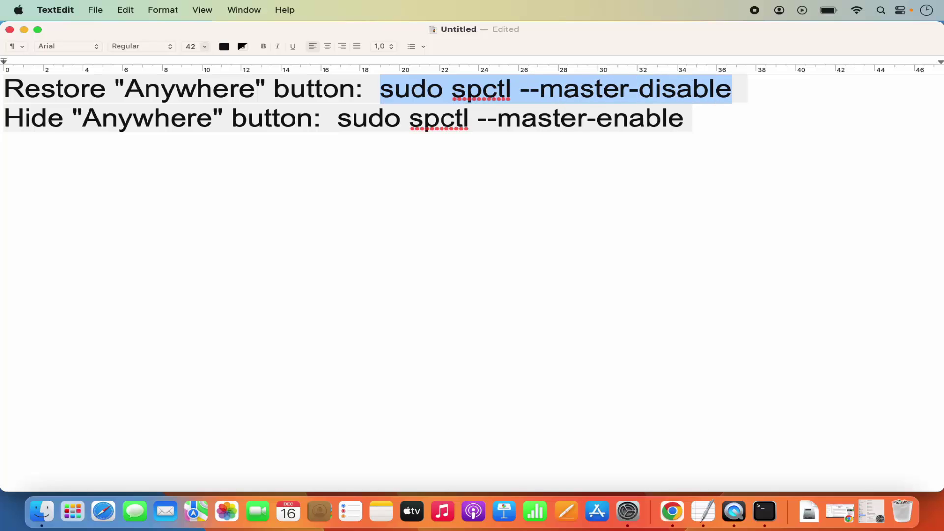
key("super+c")
key("super+c")
key("super+c")
key("super+c")
left_click(770, 519)
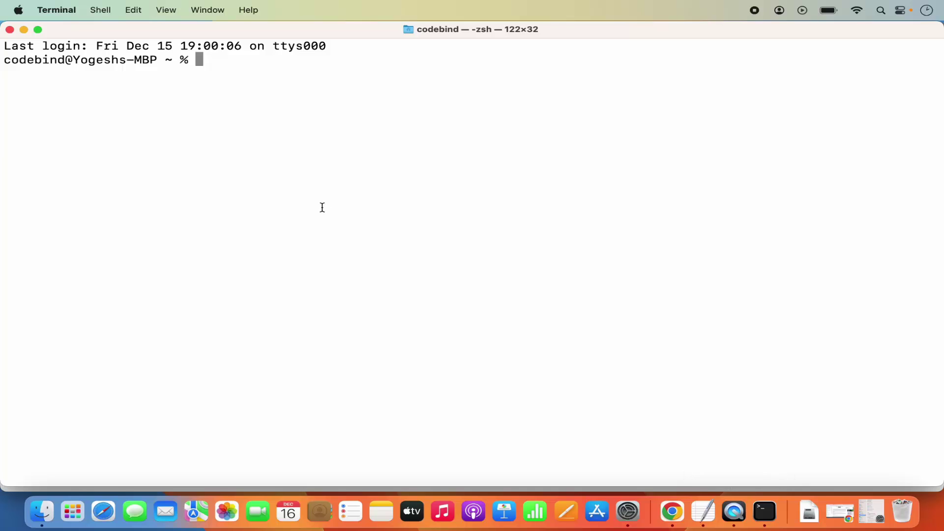
Step: Paste and run 'sudo spctl --master-disable', authorising it with the administrator password
key("super+v")
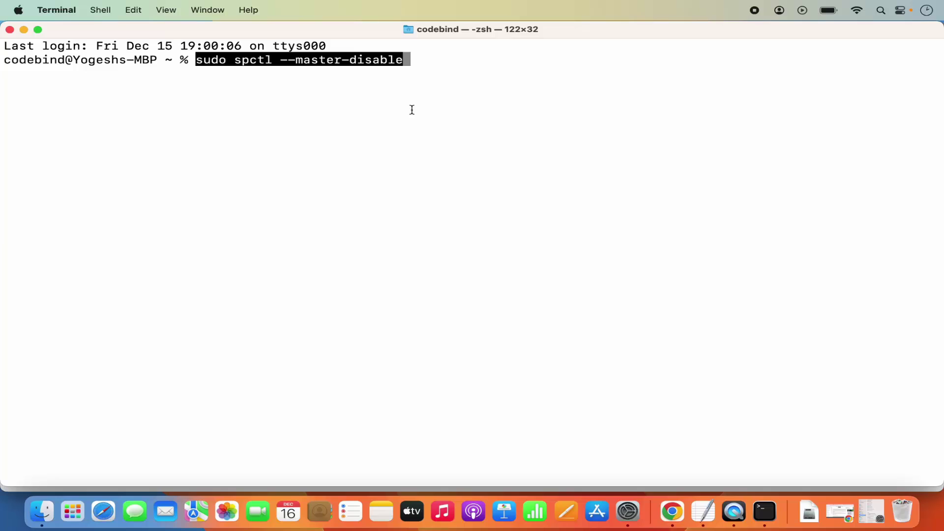
key("Return")
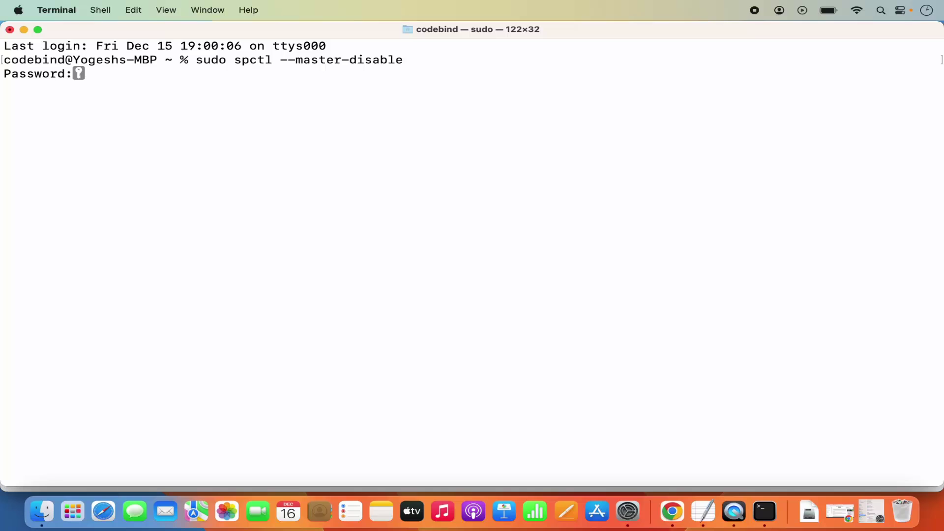
key("Return")
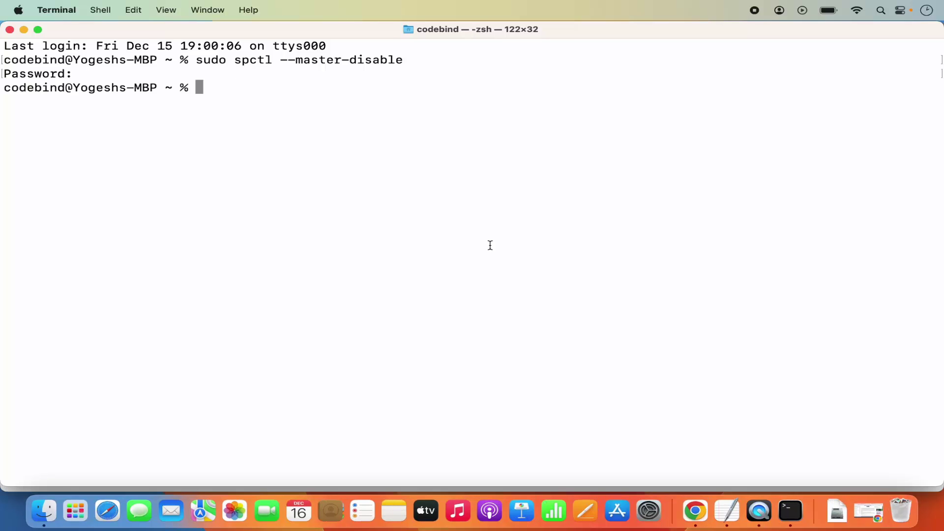
left_click(646, 514)
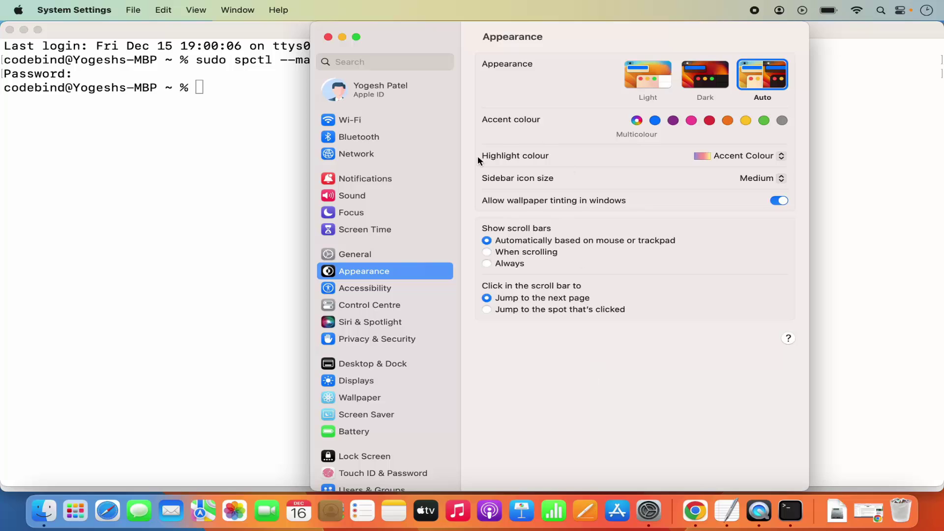
Step: Reopen System Settings and confirm Privacy & Security now lists and selects Anywhere
left_click(329, 37)
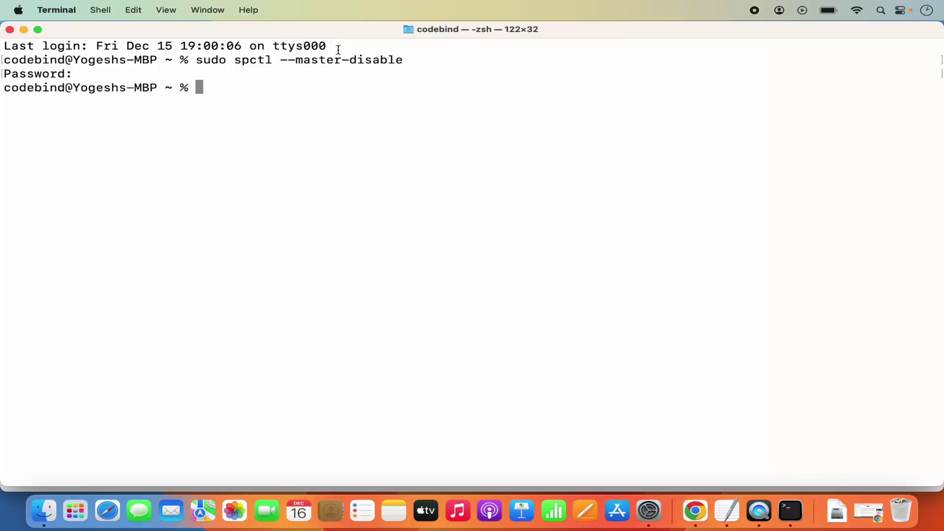
left_click(651, 513)
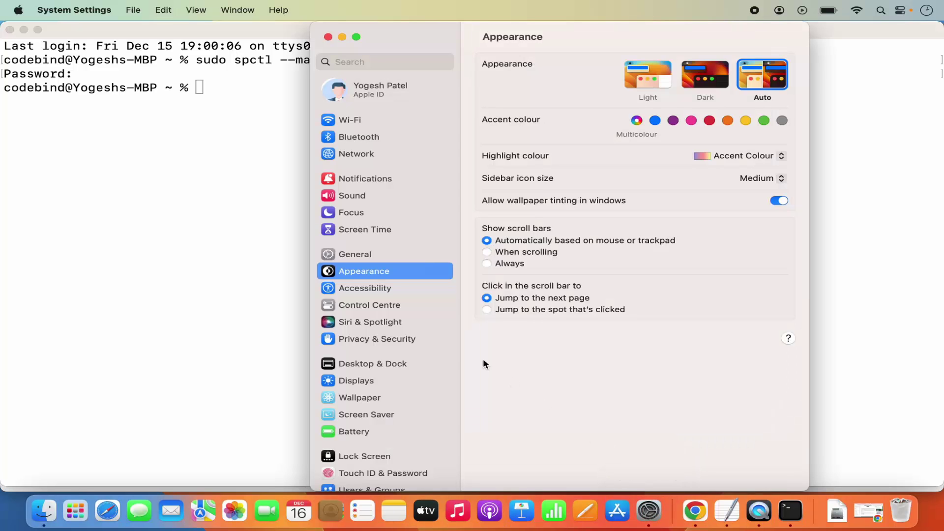
scroll(412, 318, "down", 3)
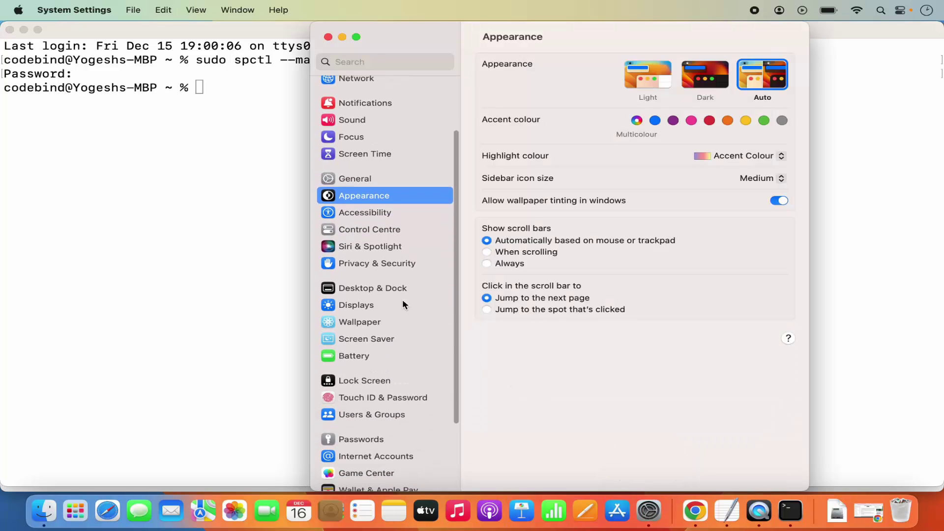
left_click(377, 263)
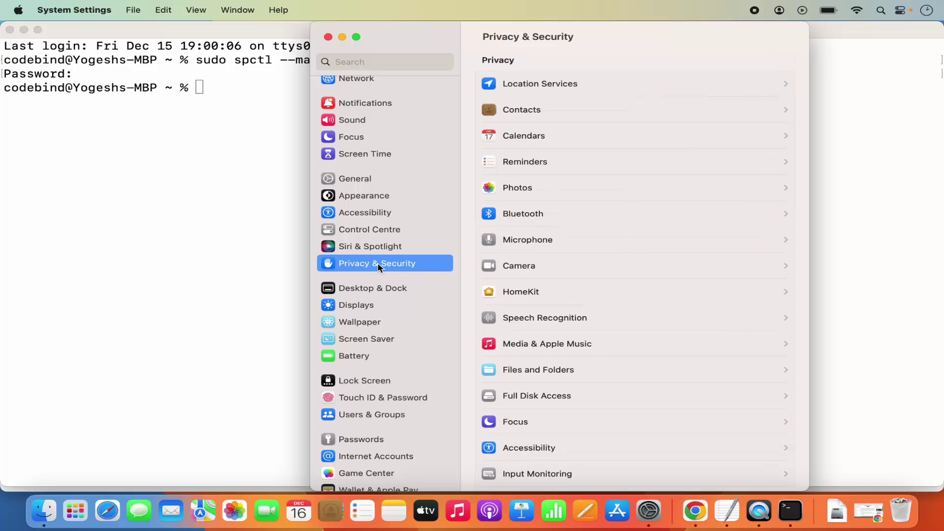
scroll(626, 333, "down", 15)
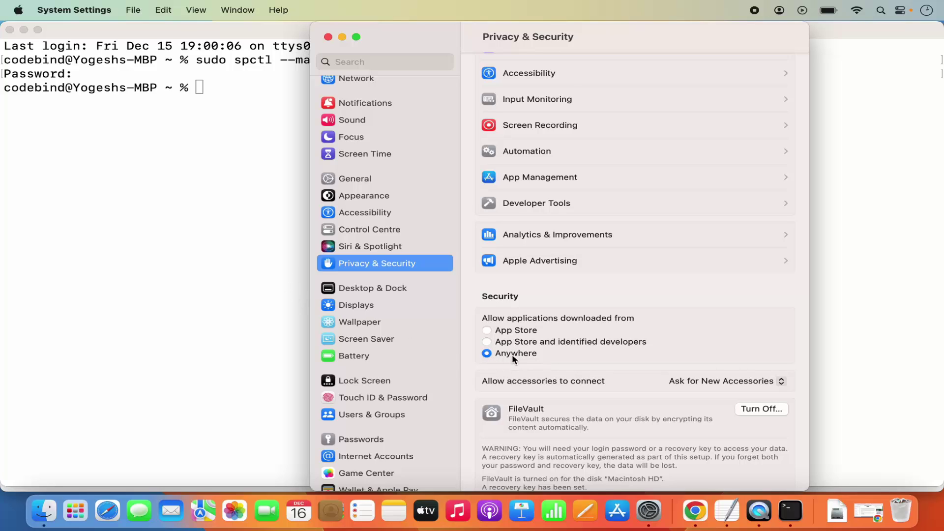
left_click(182, 247)
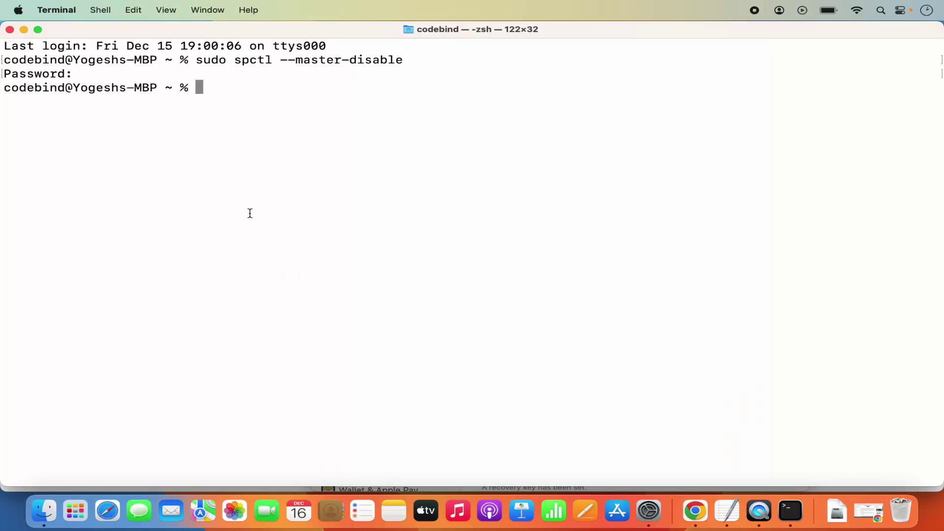
Step: Edit the previous command to 'sudo spctl --master-enable' and run it
key("Up")
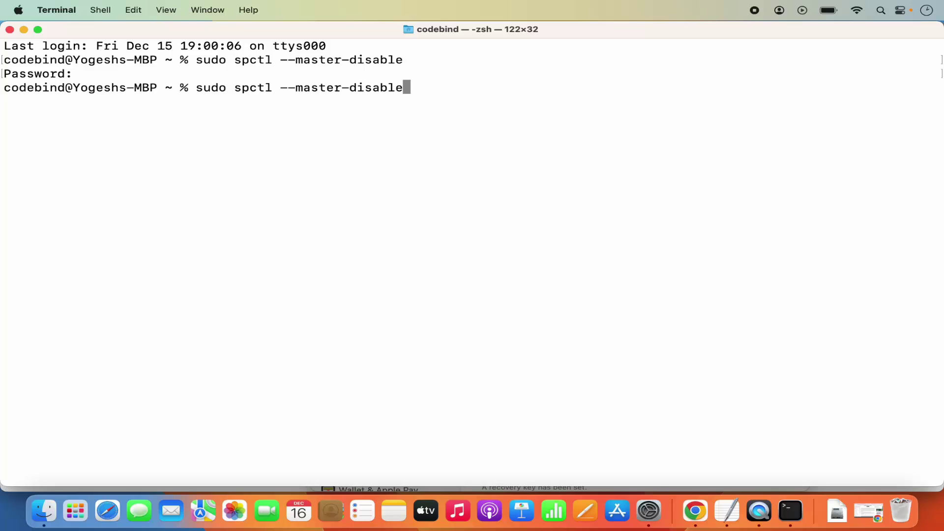
key("BackSpace")
key("BackSpace")
key("BackSpace")
key("BackSpace")
key("BackSpace")
key("BackSpace")
key("BackSpace")
type("enable")
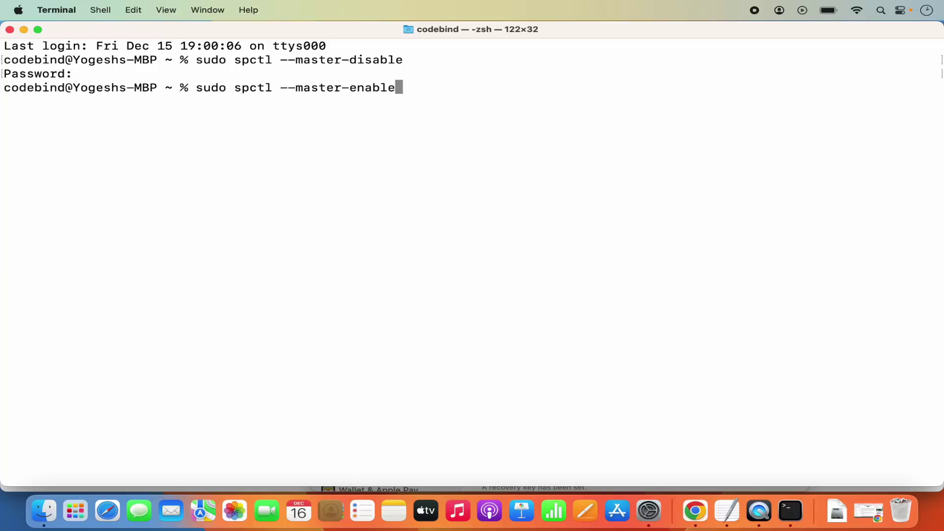
key("Return")
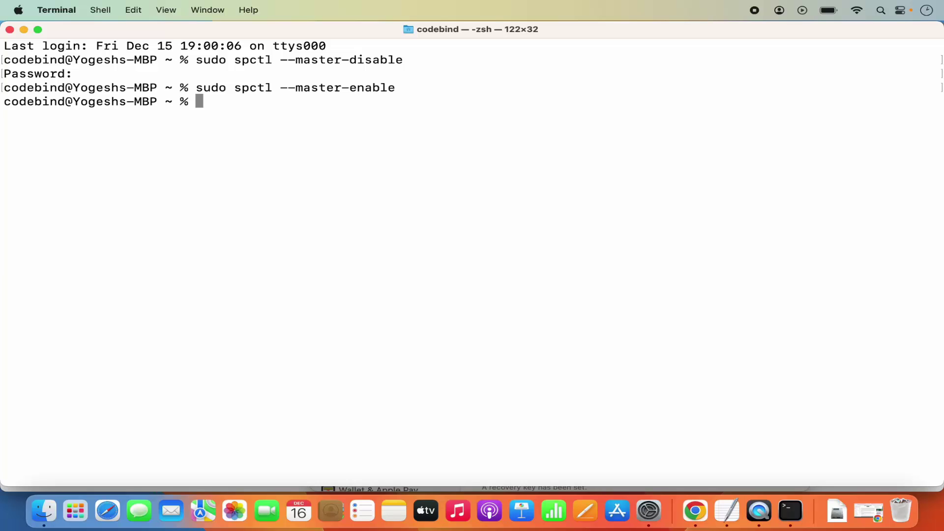
Step: Quit System Settings from its Dock menu and relaunch it
right_click(648, 514)
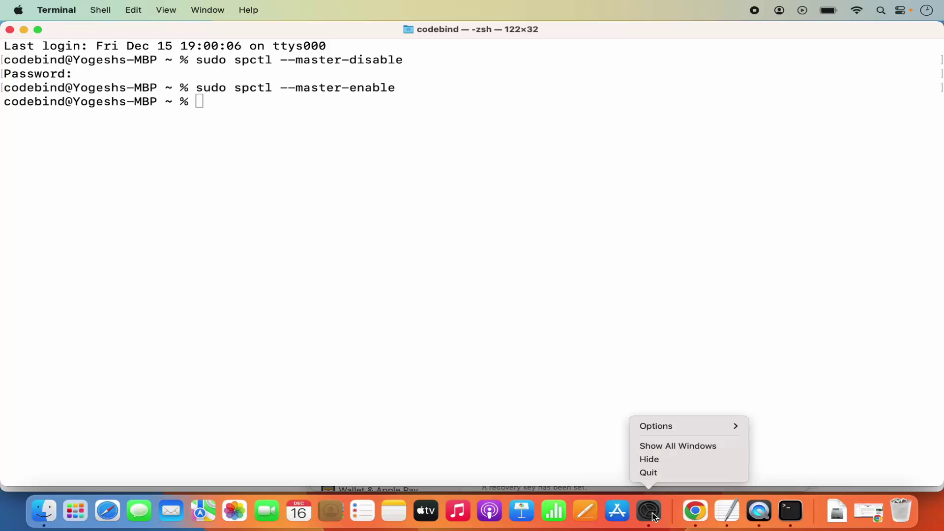
left_click(653, 476)
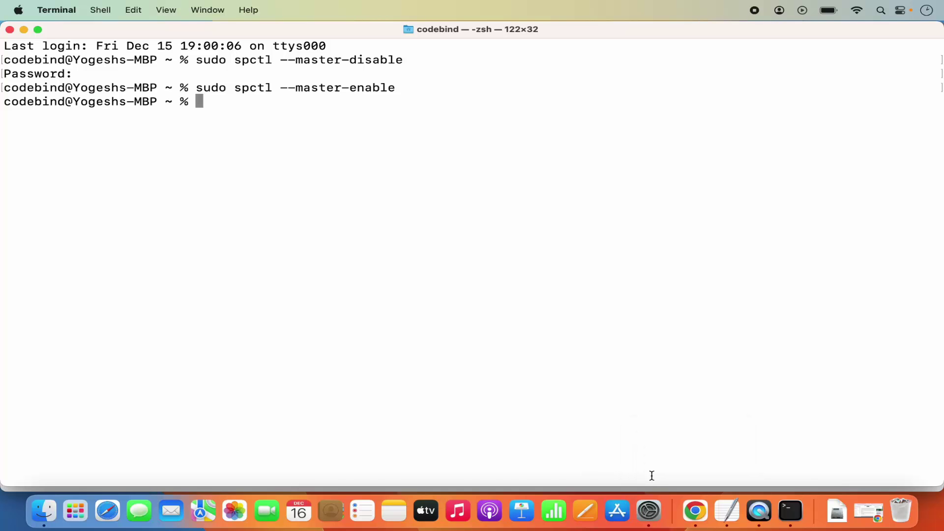
left_click(648, 512)
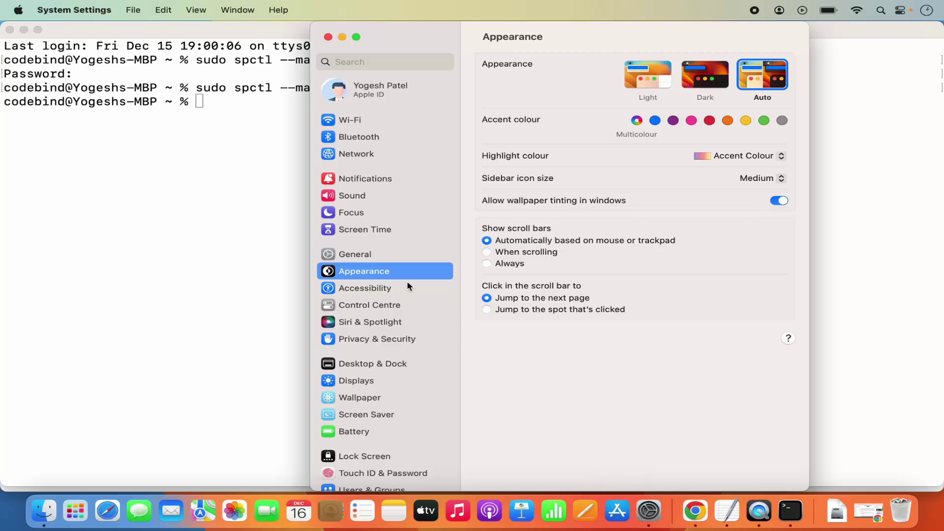
Step: Verify Privacy & Security offers only App Store and App Store and identified developers
left_click(365, 339)
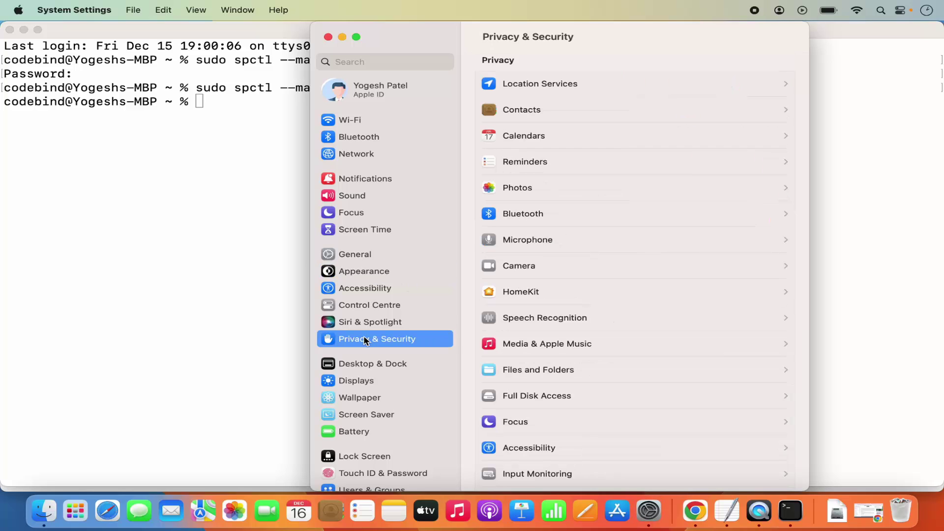
scroll(560, 340, "down", 10)
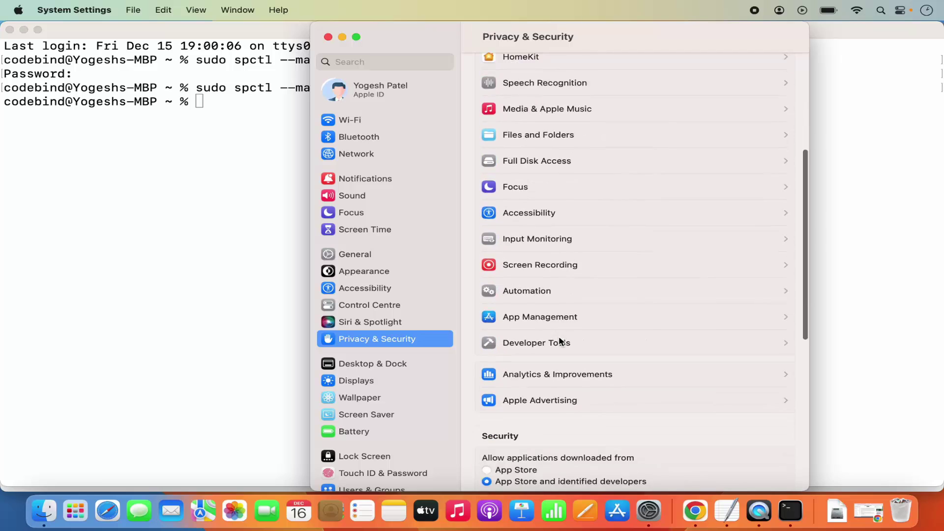